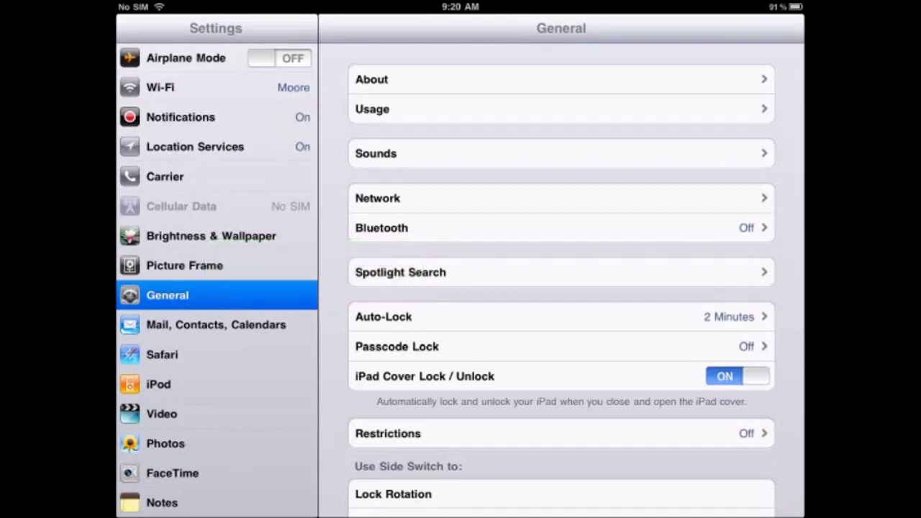
# Step: Via Mail, Contacts, Calendars, add an Other-type mail account and open its blank New Account form
pyautogui.click(216, 324)
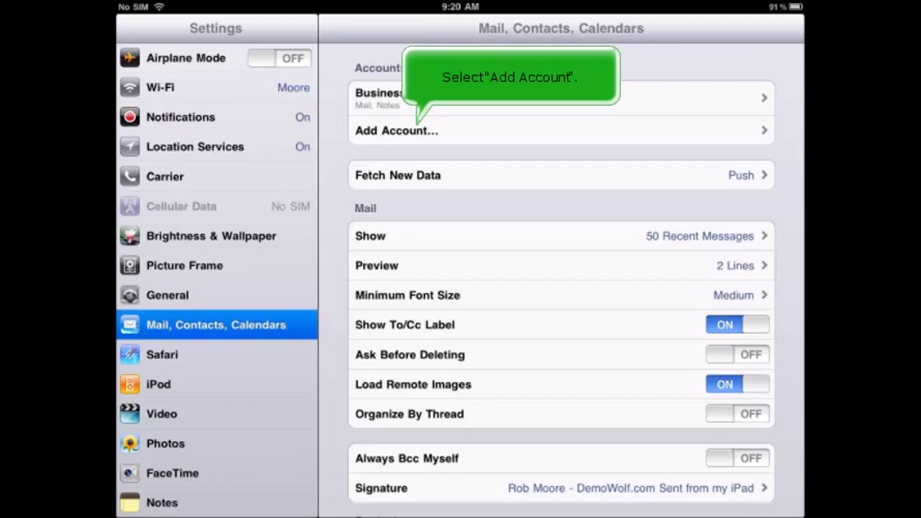
pyautogui.click(396, 131)
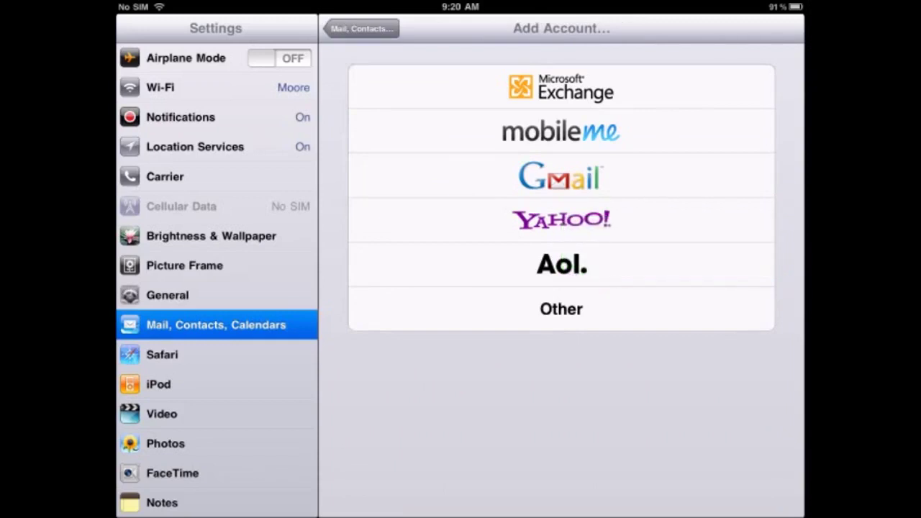
pyautogui.click(561, 309)
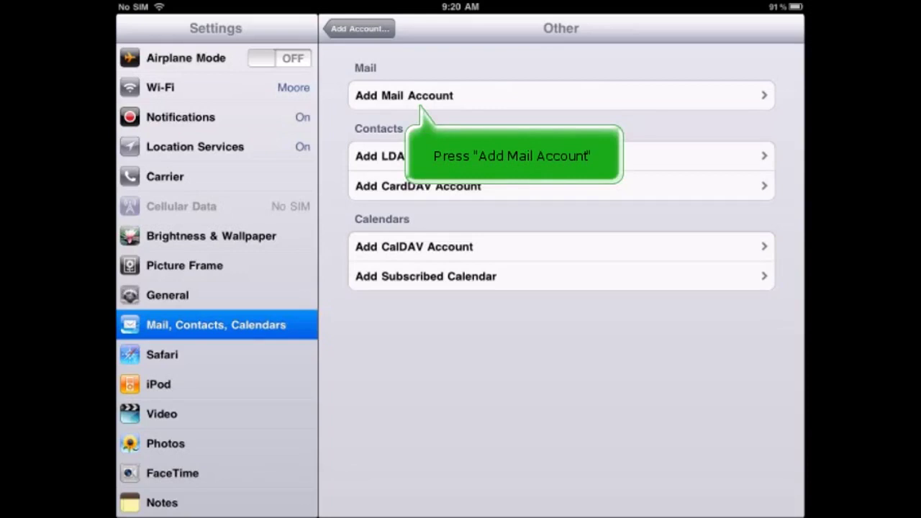
pyautogui.click(404, 95)
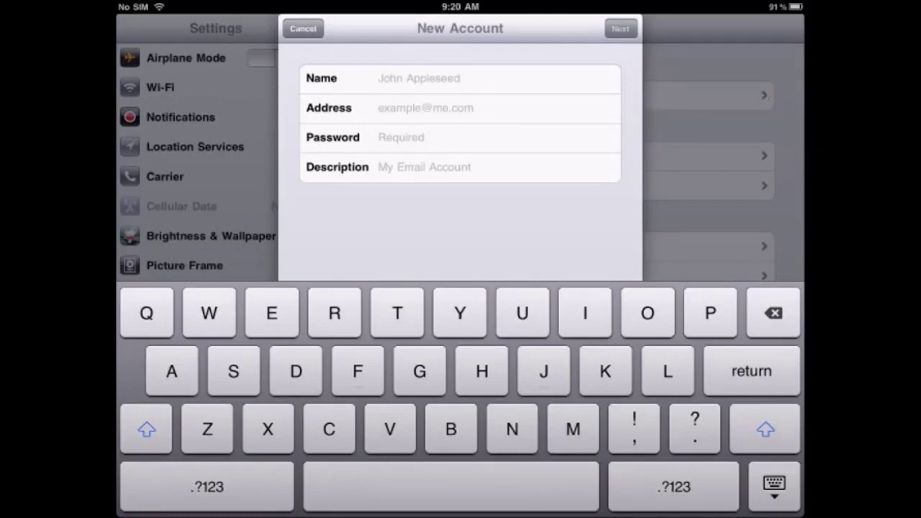
pyautogui.write('John Doe')
pyautogui.press('Return')
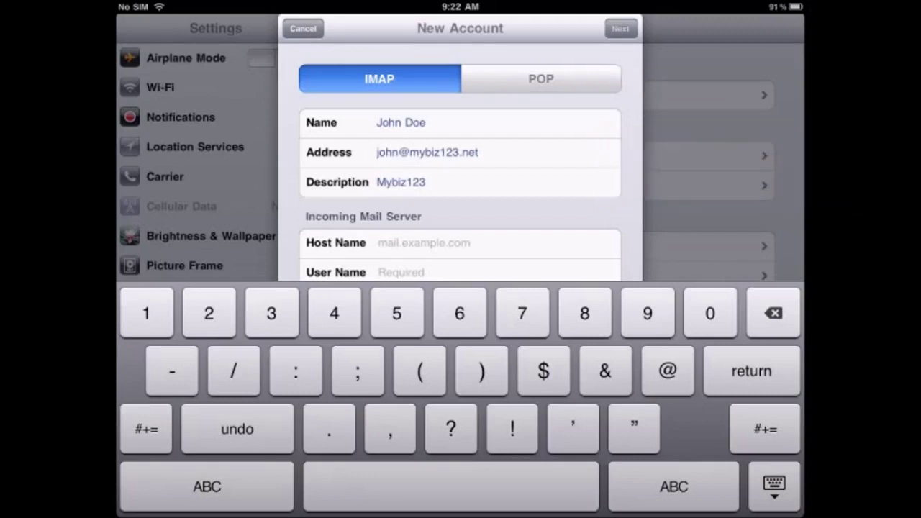
# Step: Switch the account type from IMAP to POP and move to the incoming Host Name field
pyautogui.click(541, 79)
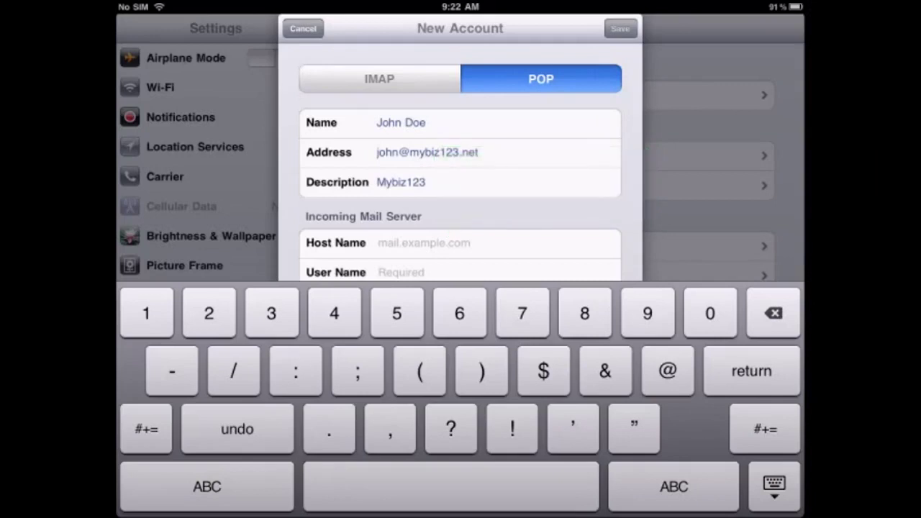
pyautogui.press('Return')
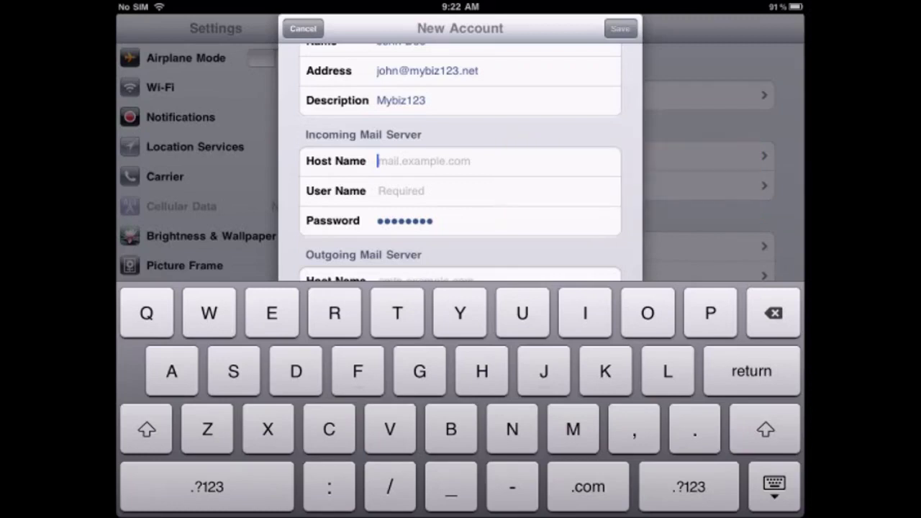
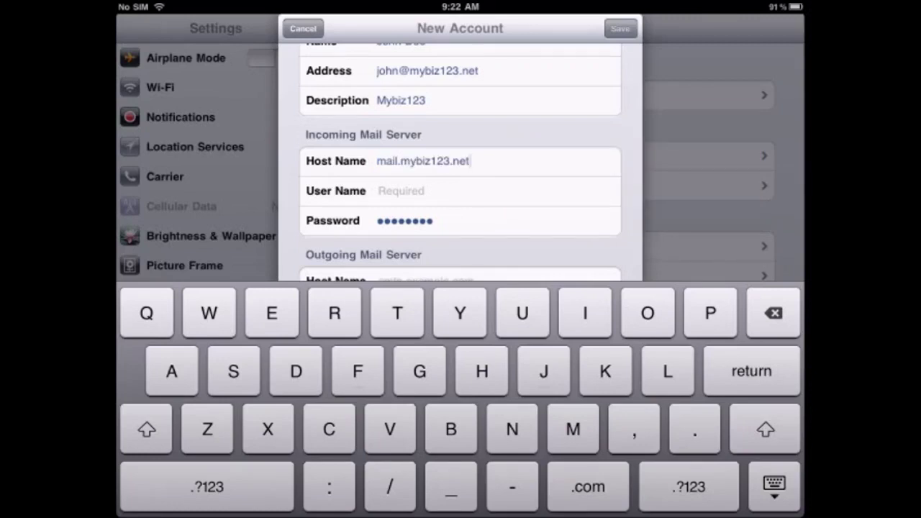
pyautogui.press('Return')
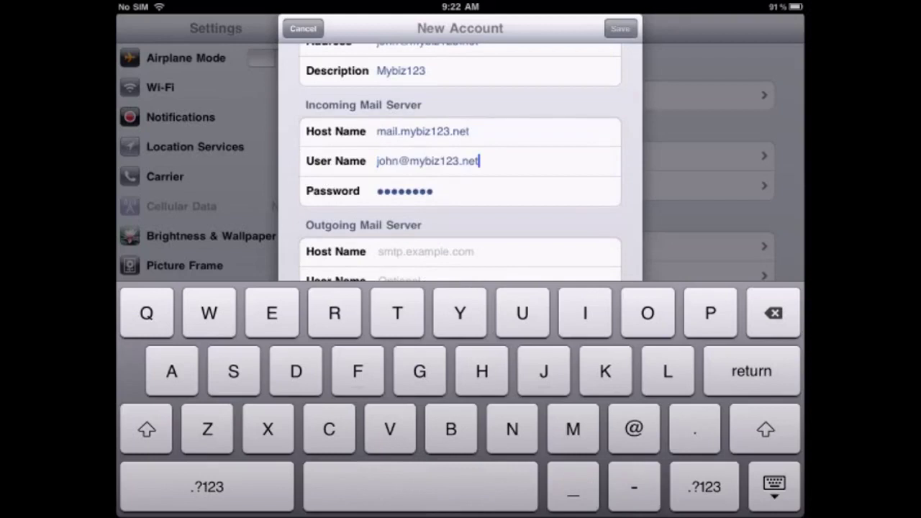
pyautogui.press('Return')
pyautogui.press('Return')
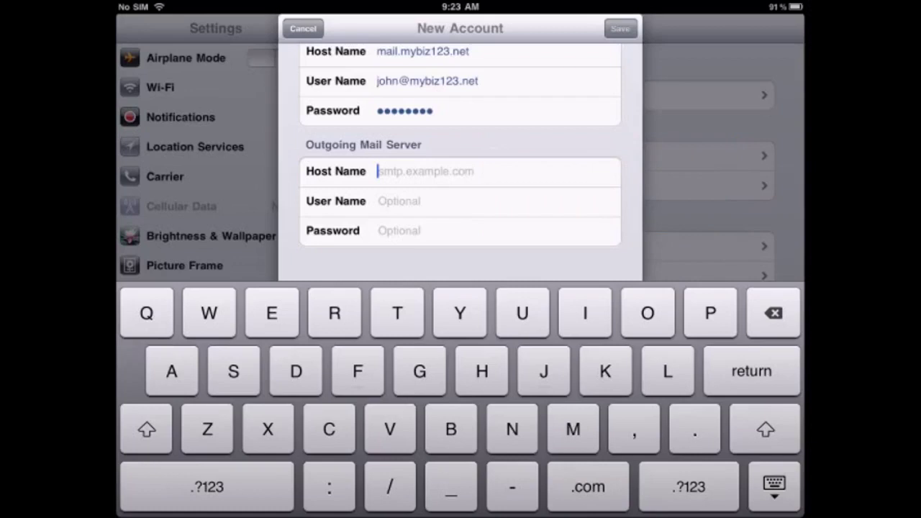
pyautogui.press('Return')
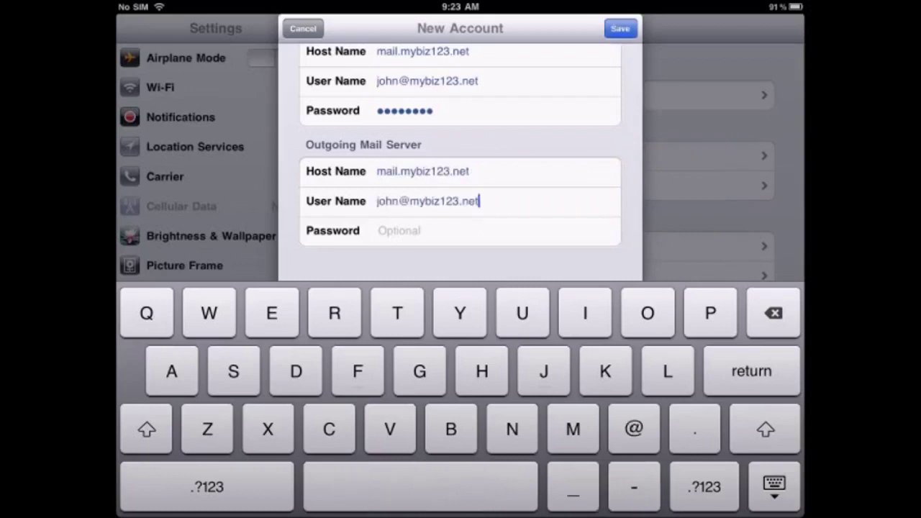
pyautogui.press('Return')
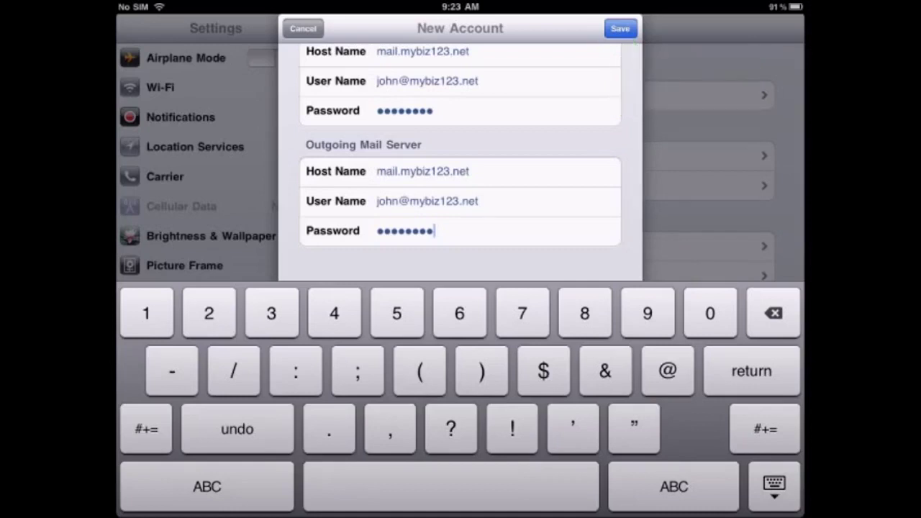
# Step: Save the new POP account so its server settings are verified
pyautogui.click(620, 29)
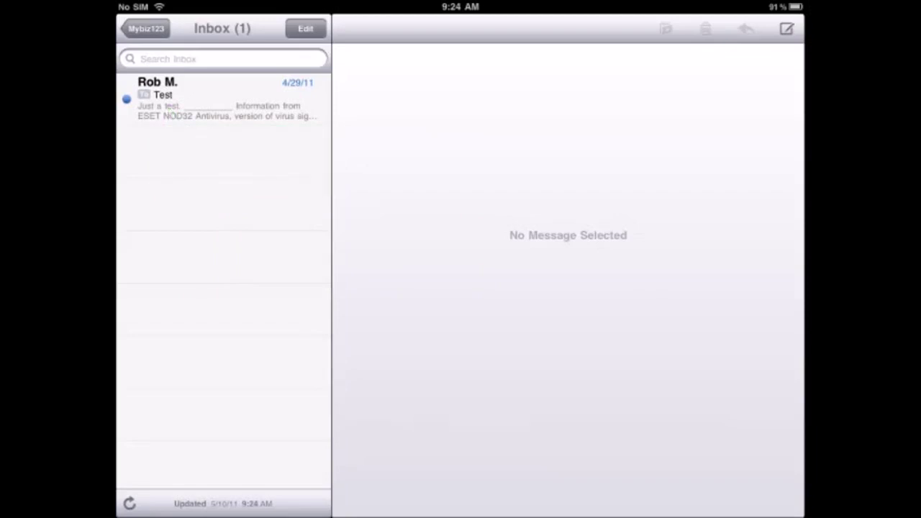
pyautogui.click(216, 98)
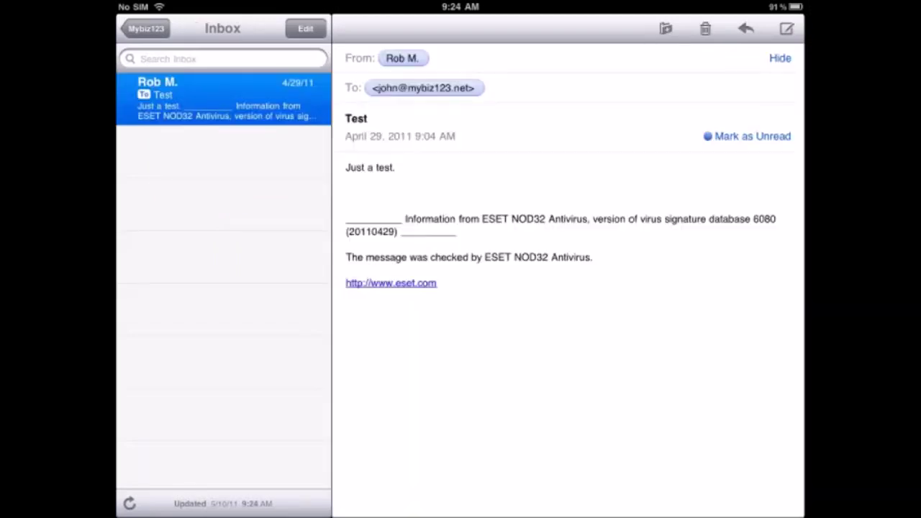